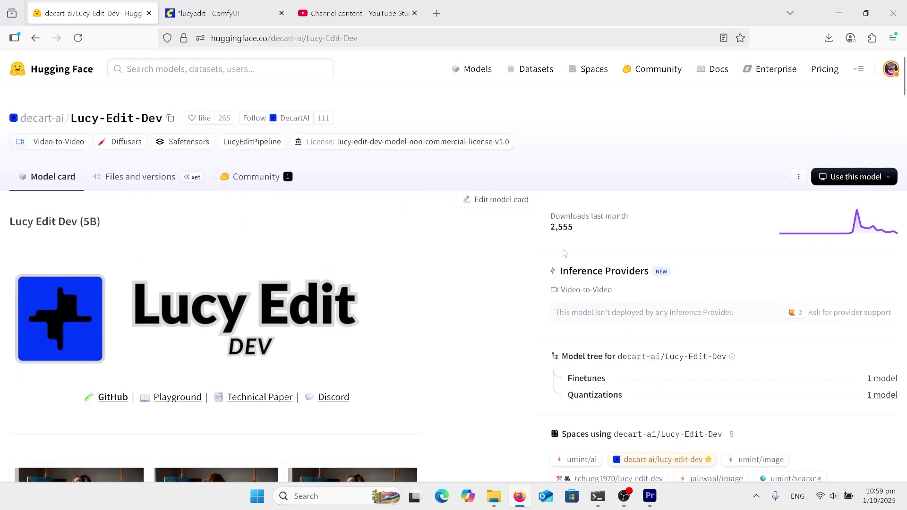
pyautogui.scroll(-8, 563, 253)
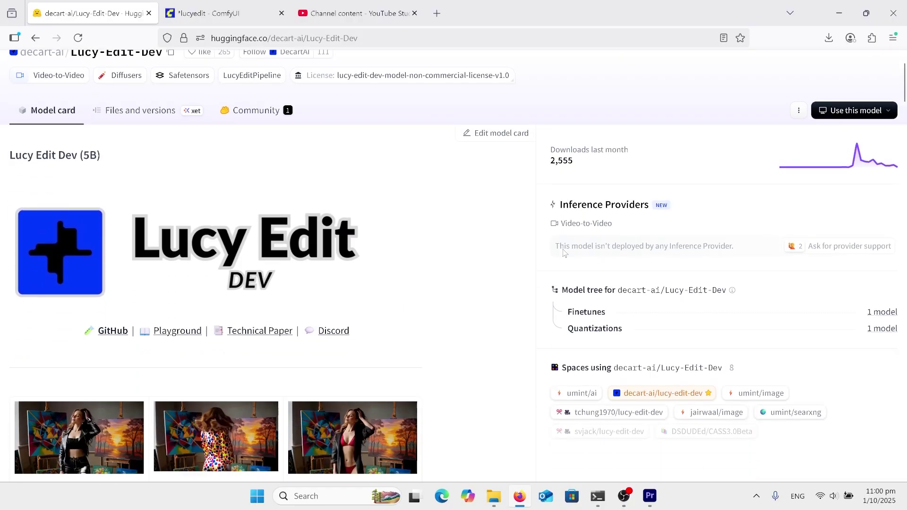
pyautogui.scroll(-1, 564, 252)
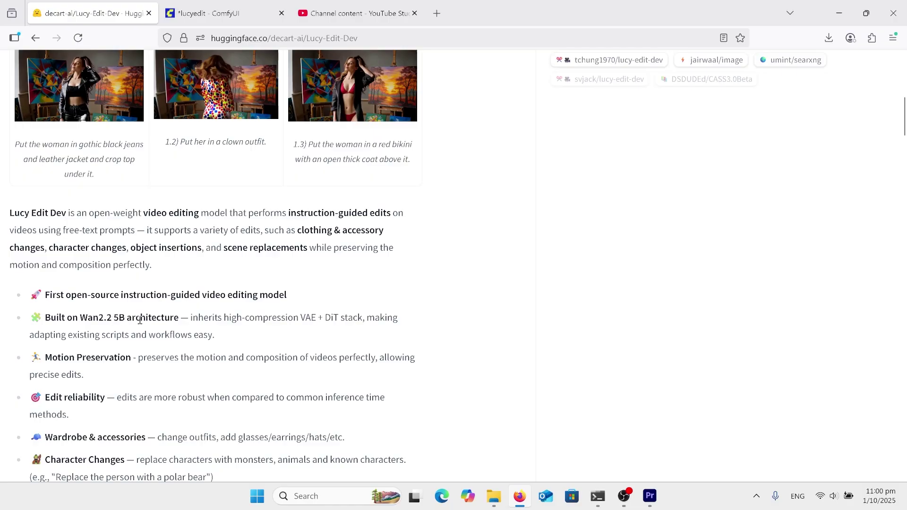
pyautogui.scroll(2, 140, 320)
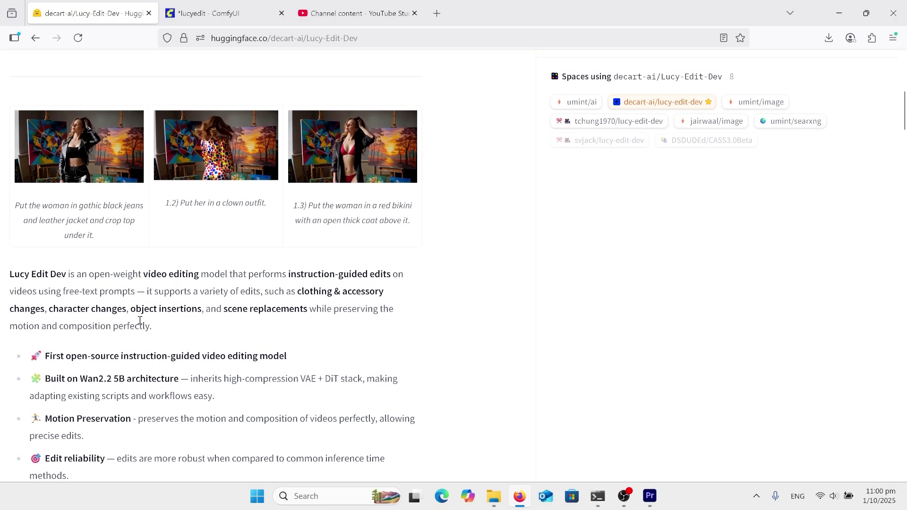
pyautogui.scroll(1, 139, 320)
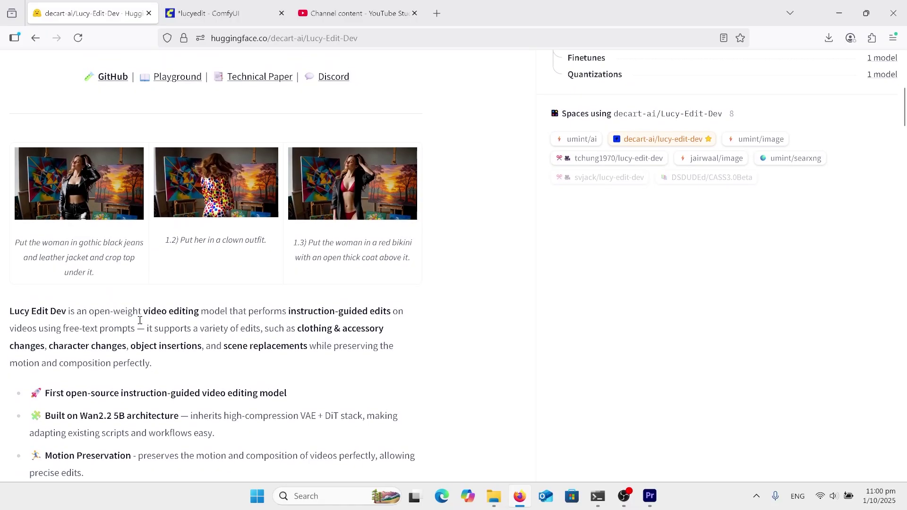
pyautogui.moveTo(31, 211)
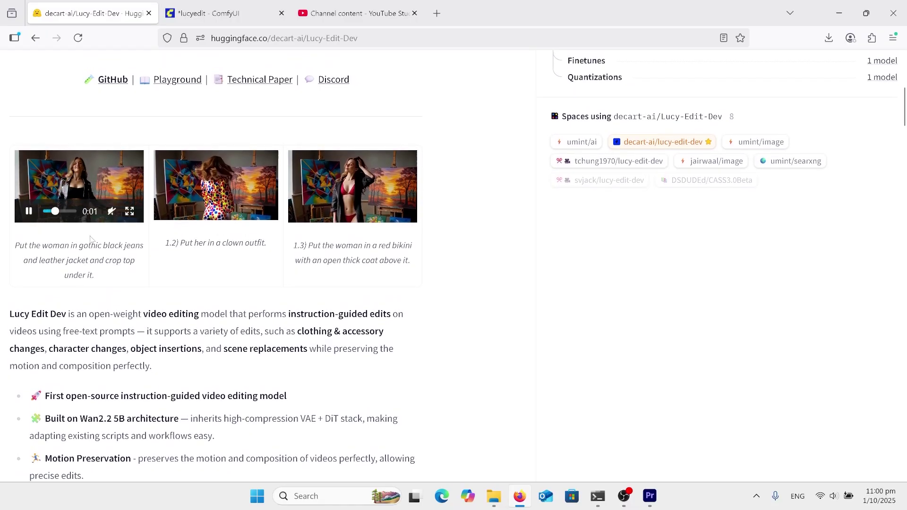
# Play the clown-outfit and red-bikini Lucy Edit example videos, then scroll down the model description.
pyautogui.click(169, 209)
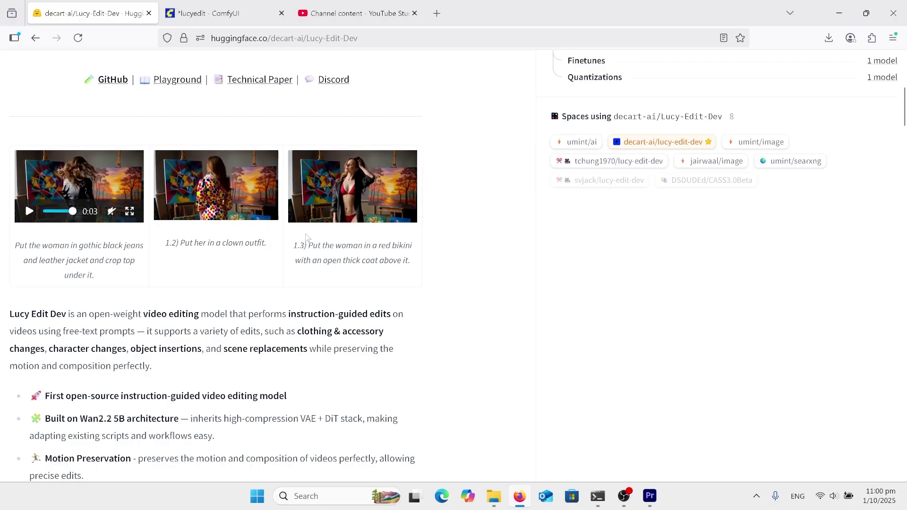
pyautogui.click(302, 212)
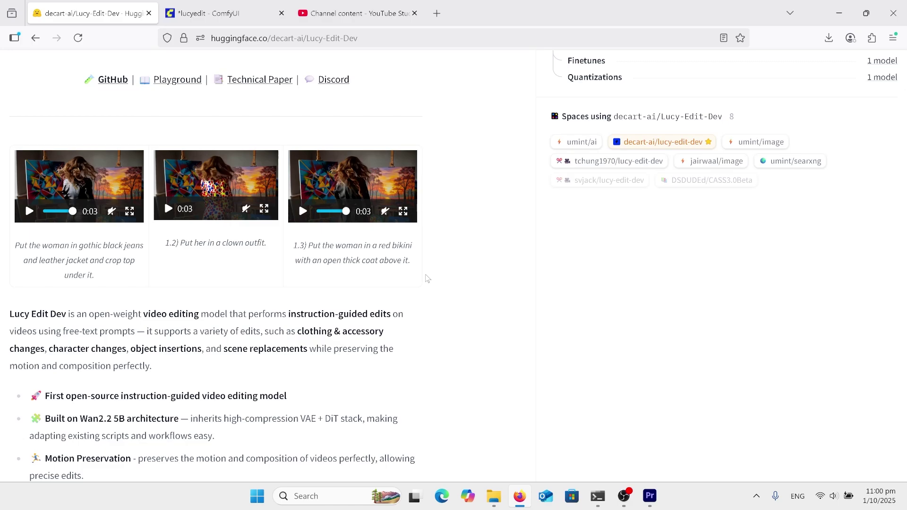
pyautogui.scroll(-2, 426, 278)
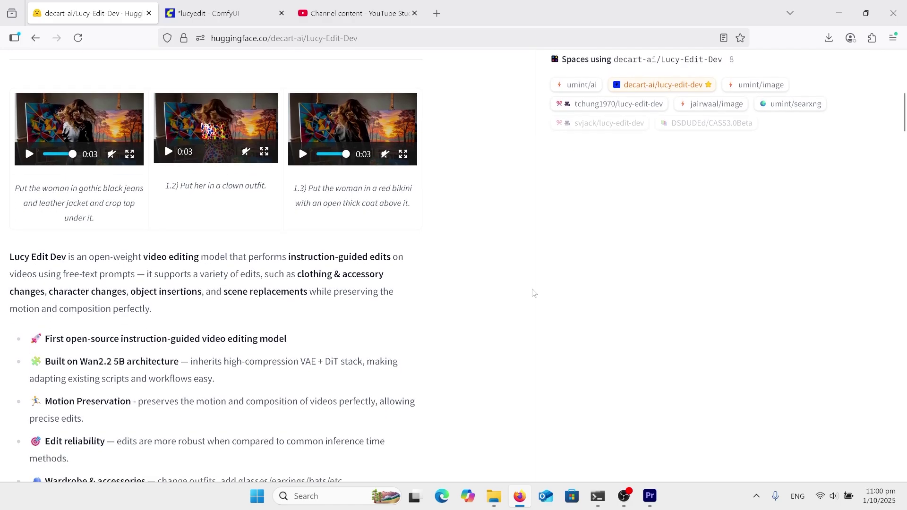
pyautogui.scroll(-2, 533, 293)
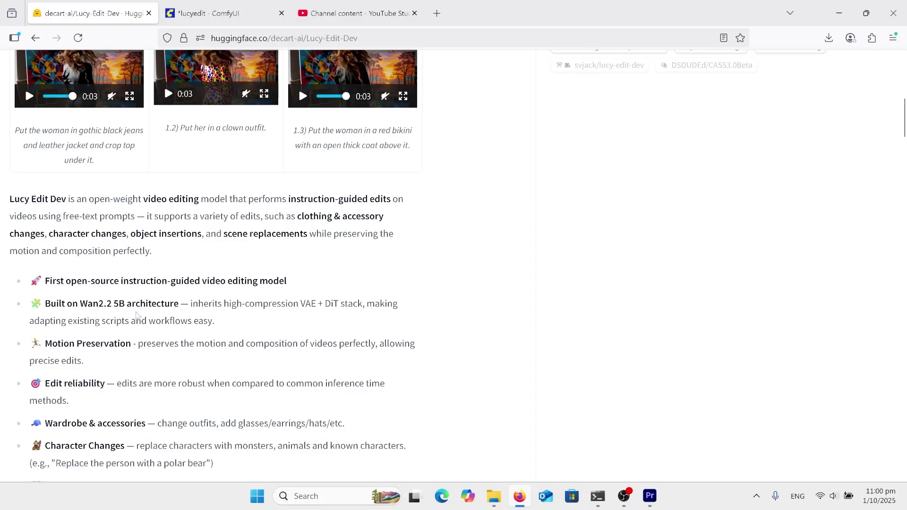
pyautogui.scroll(-1, 137, 315)
pyautogui.scroll(-2, 137, 315)
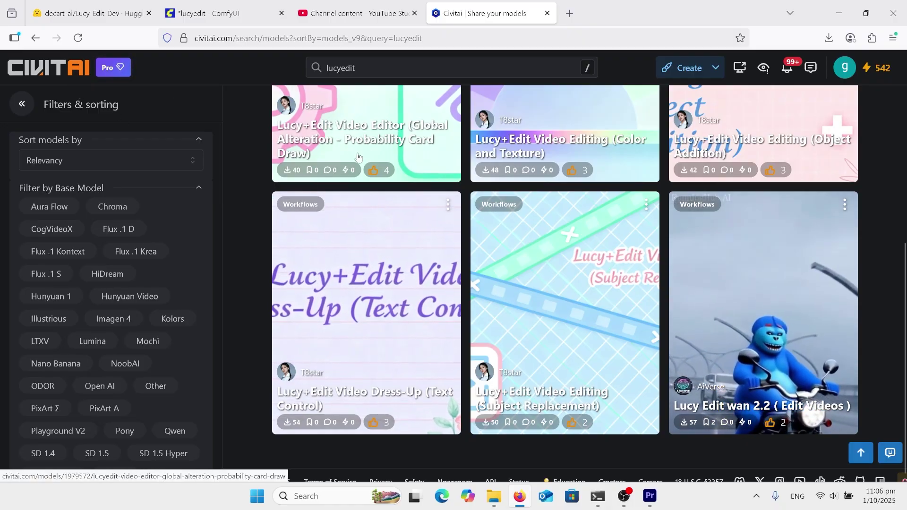
# Return to the lucyedit workflow and inspect its fp16 model, red-sequin-jacket prompt and 50-step euler sampler.
pyautogui.hotkey('ctrl', '2')
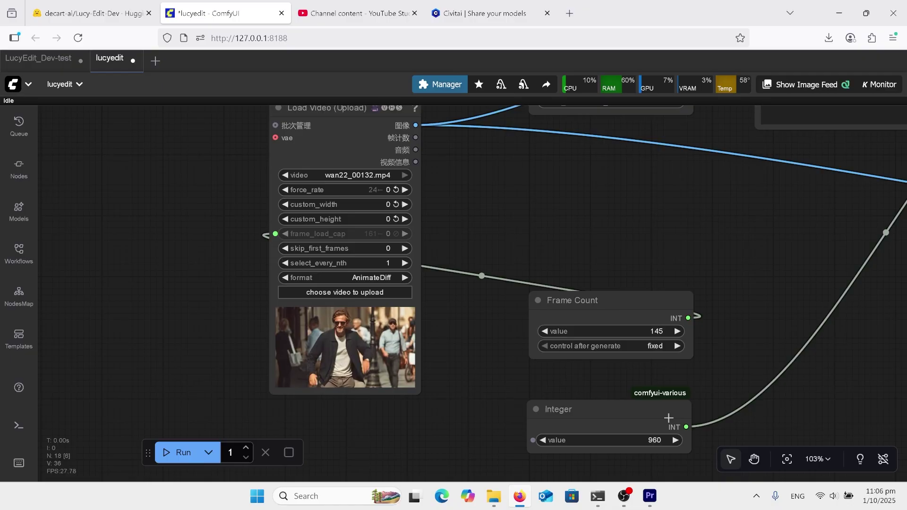
pyautogui.scroll(-5, 194, 477)
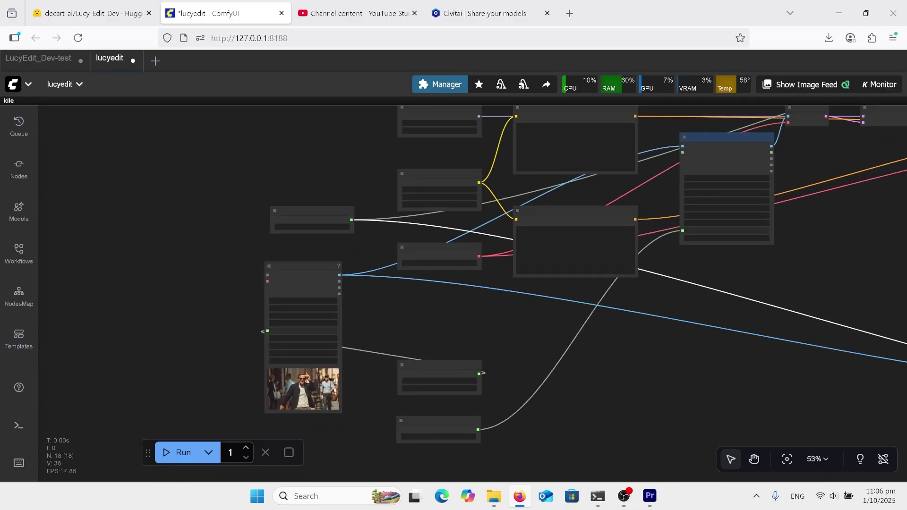
pyautogui.scroll(8, 477, 259)
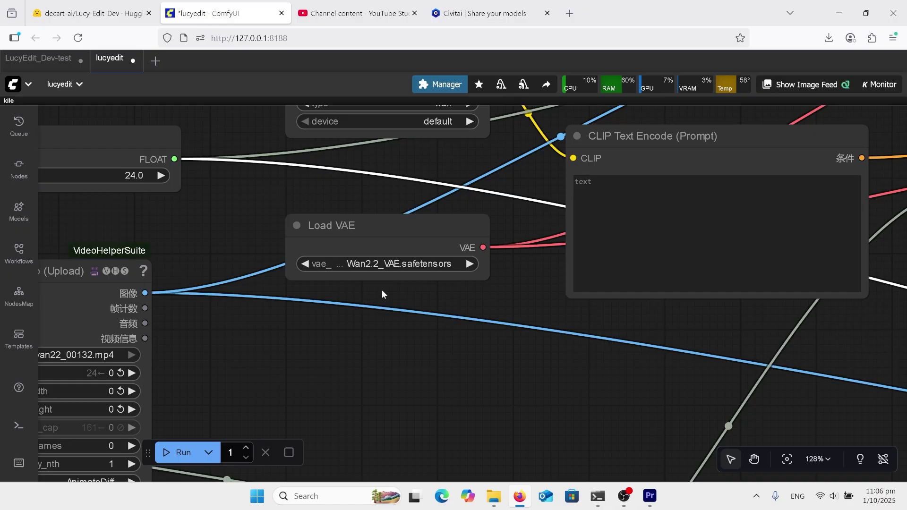
pyautogui.scroll(-3, 382, 290)
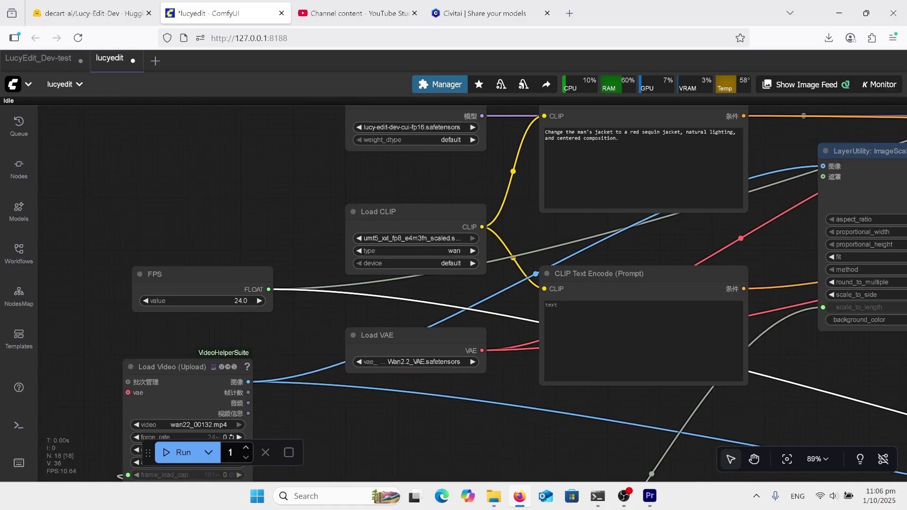
pyautogui.scroll(5, 448, 212)
pyautogui.scroll(-2, 472, 292)
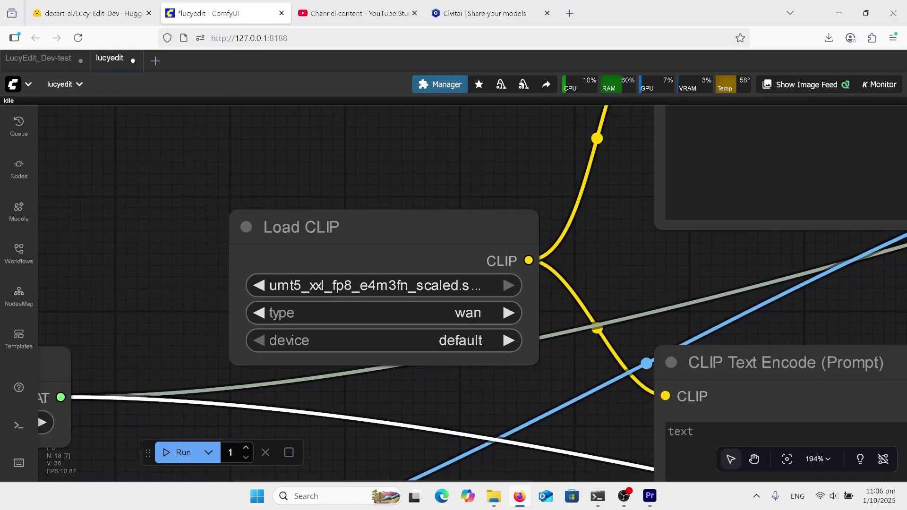
pyautogui.scroll(5, 392, 142)
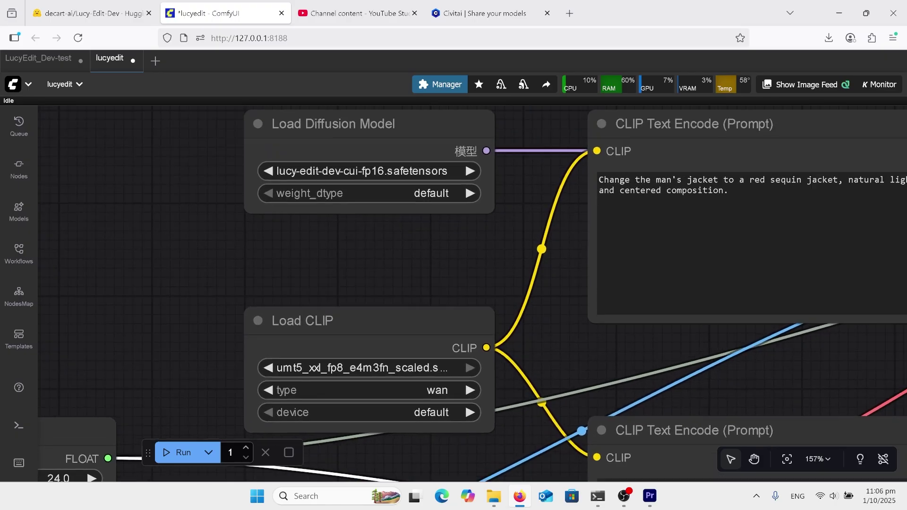
pyautogui.scroll(1, 387, 125)
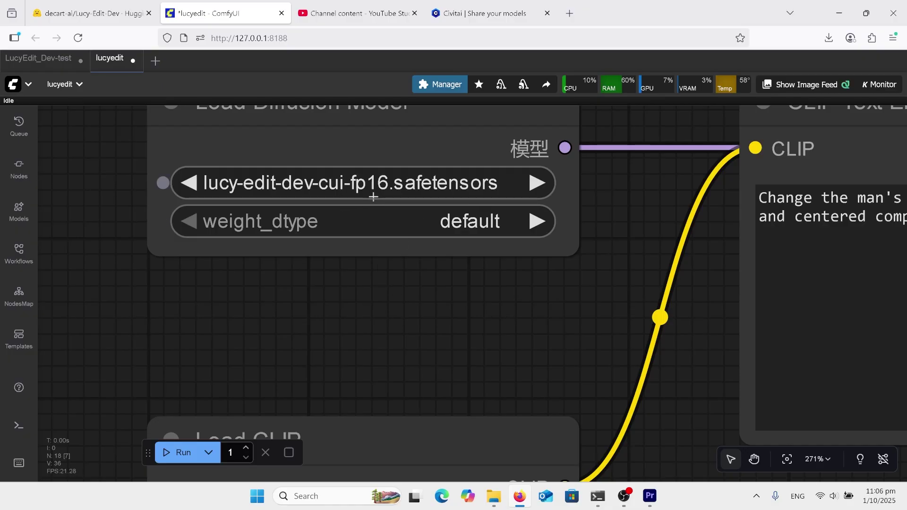
pyautogui.scroll(-8, 147, 248)
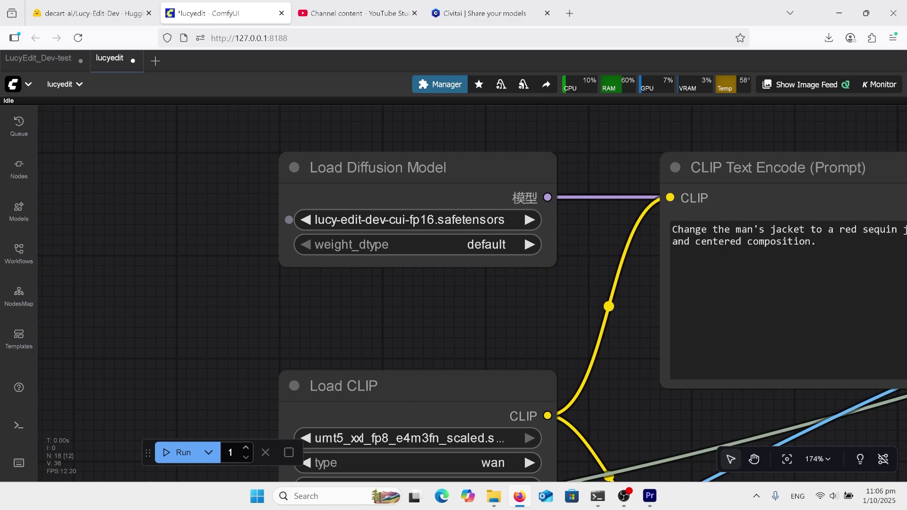
pyautogui.scroll(4, 748, 276)
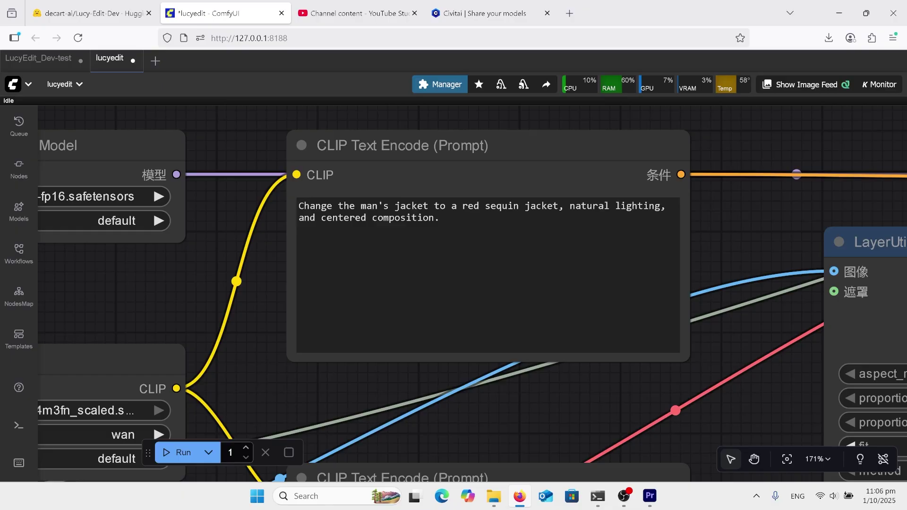
pyautogui.scroll(-3, 545, 240)
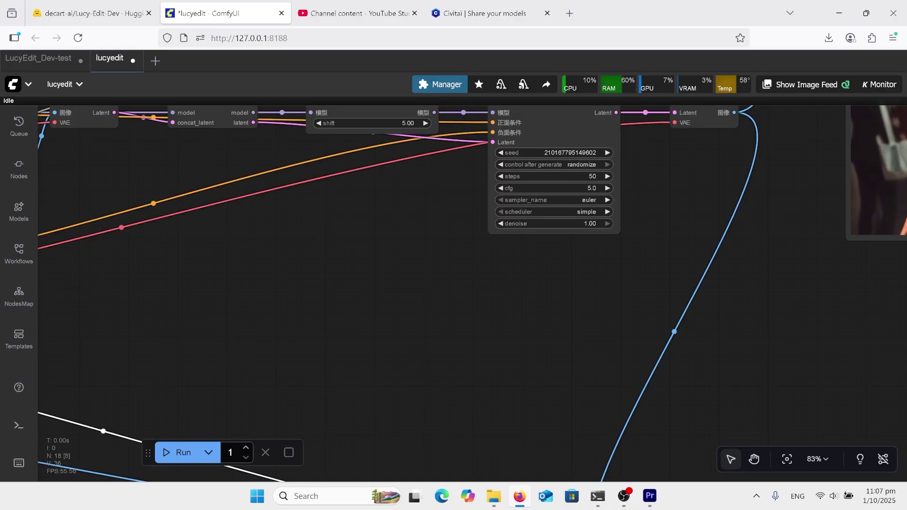
# Pan and zoom the canvas to show the KSampler, VAE Decode and red-jacket video preview.
pyautogui.scroll(3, 513, 203)
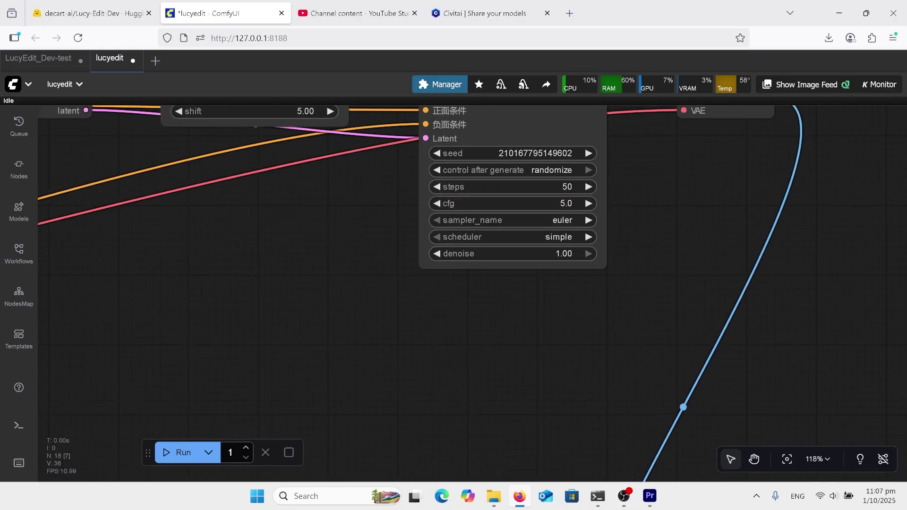
pyautogui.moveTo(472, 330); pyautogui.dragTo(472, 390)
pyautogui.scroll(1, 472, 389)
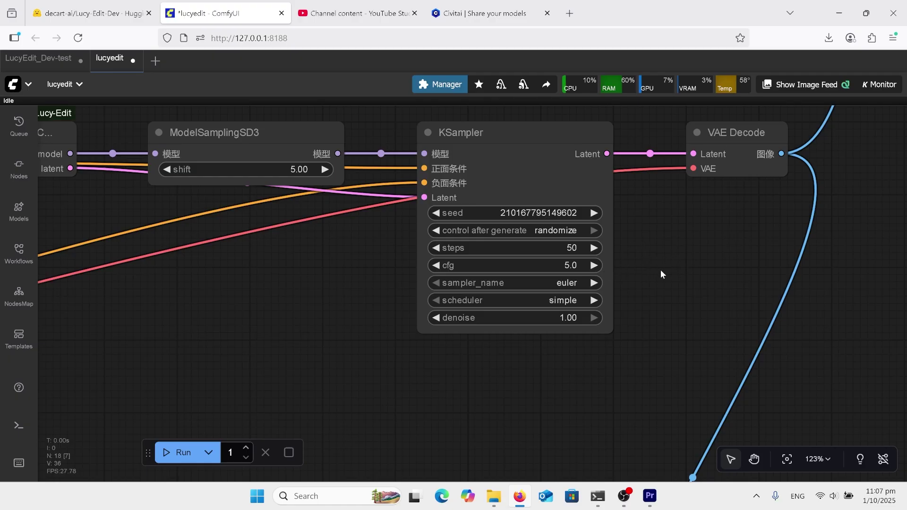
pyautogui.scroll(-3, 660, 270)
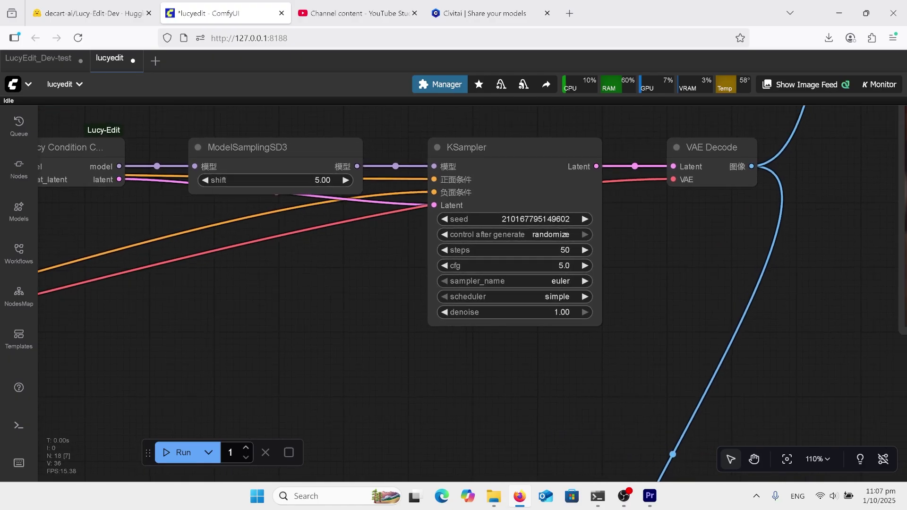
pyautogui.scroll(1, 472, 293)
pyautogui.scroll(-4, 471, 293)
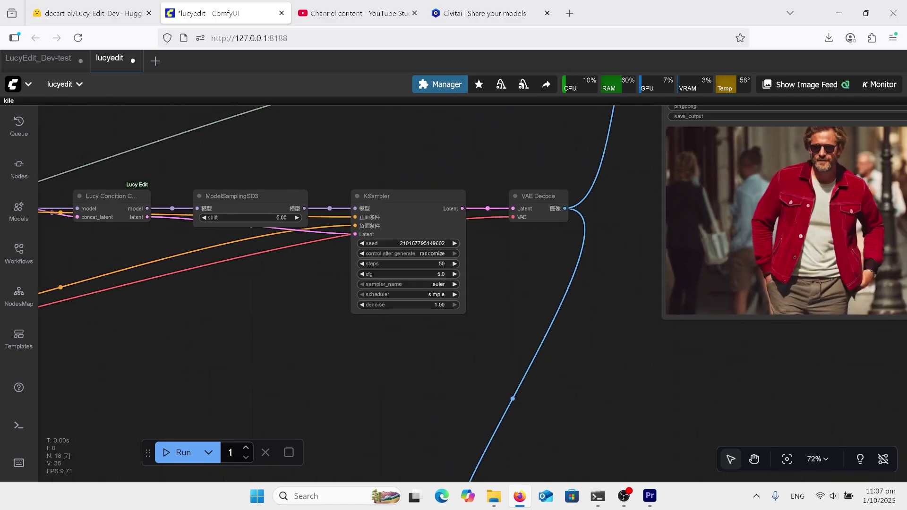
pyautogui.scroll(-1, 454, 292)
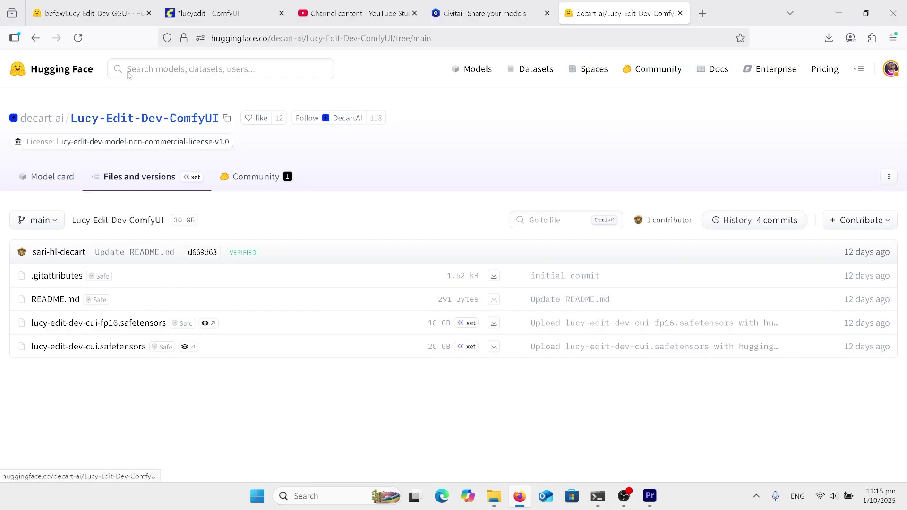
# Show the befox/Lucy-Edit-Dev-GGUF repository's file list and scroll through its Q2_K to Q8_0 files.
pyautogui.click(96, 4)
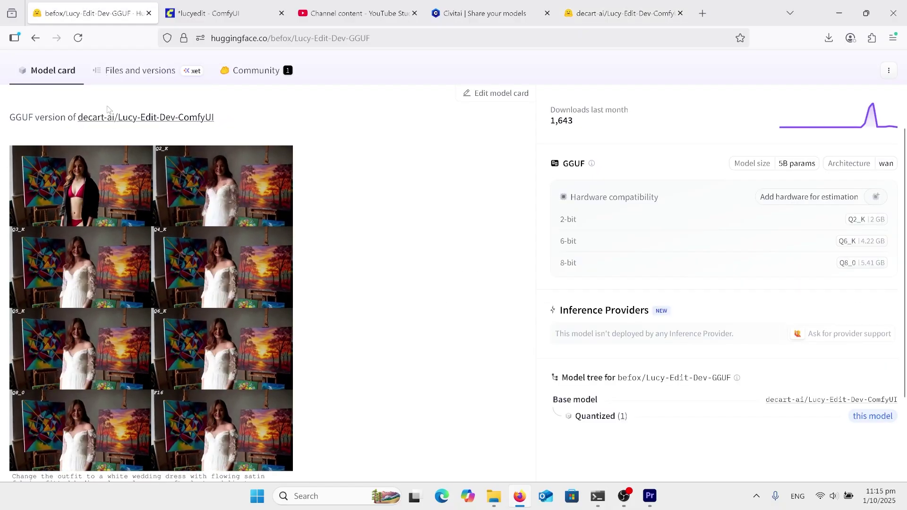
pyautogui.click(150, 71)
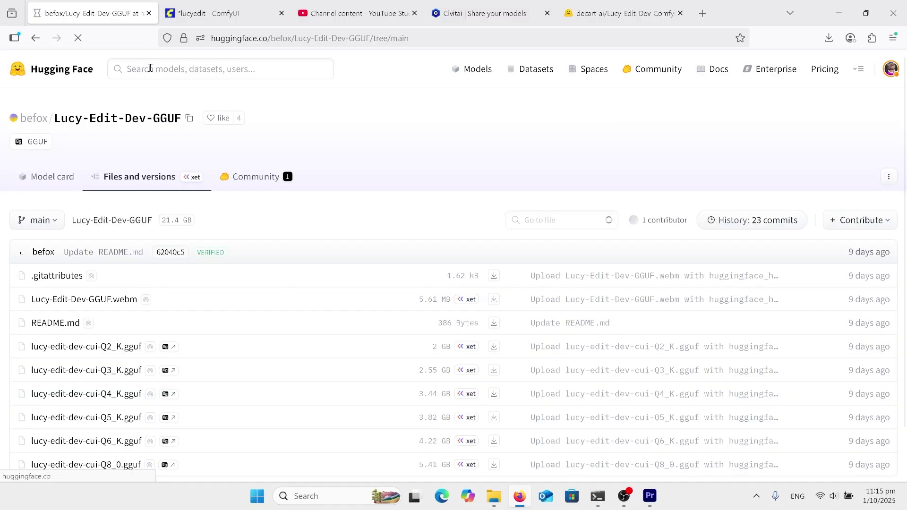
pyautogui.scroll(-1, 231, 364)
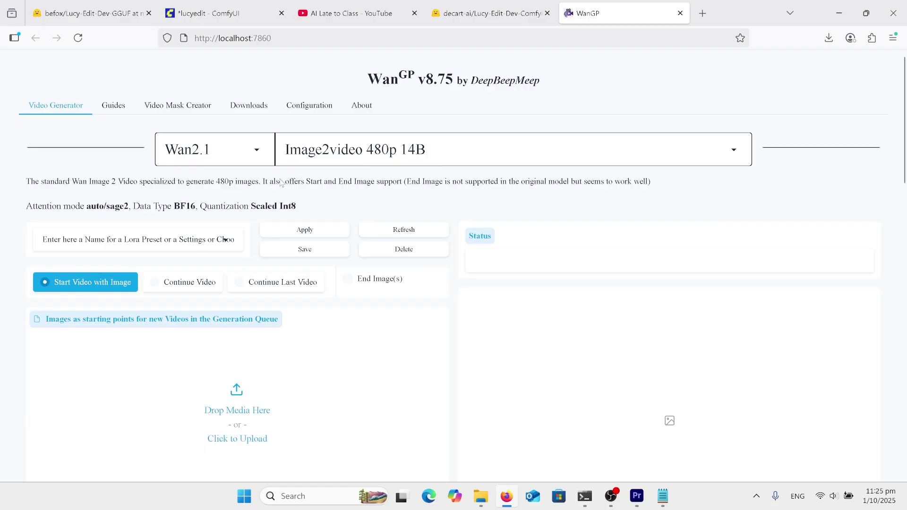
# Switch WanGP's model family to Wan2.2 and bring up its list of models.
pyautogui.click(257, 154)
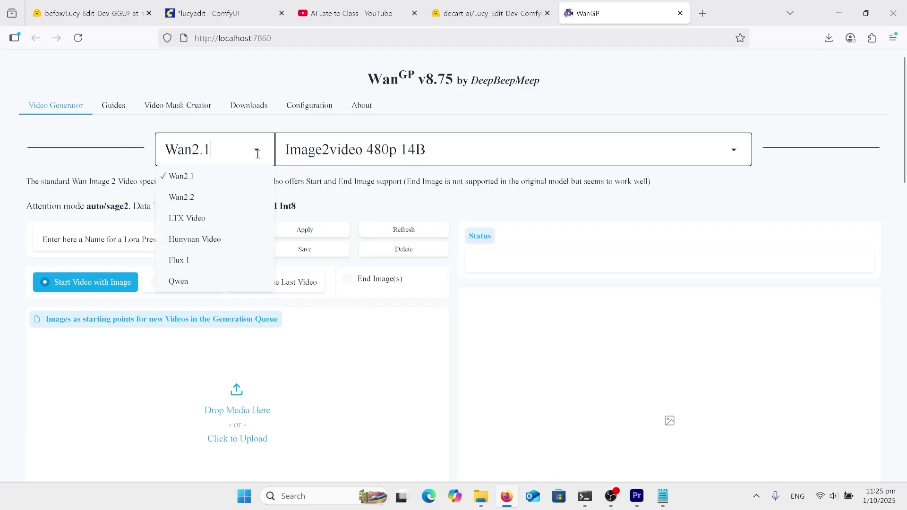
pyautogui.click(194, 198)
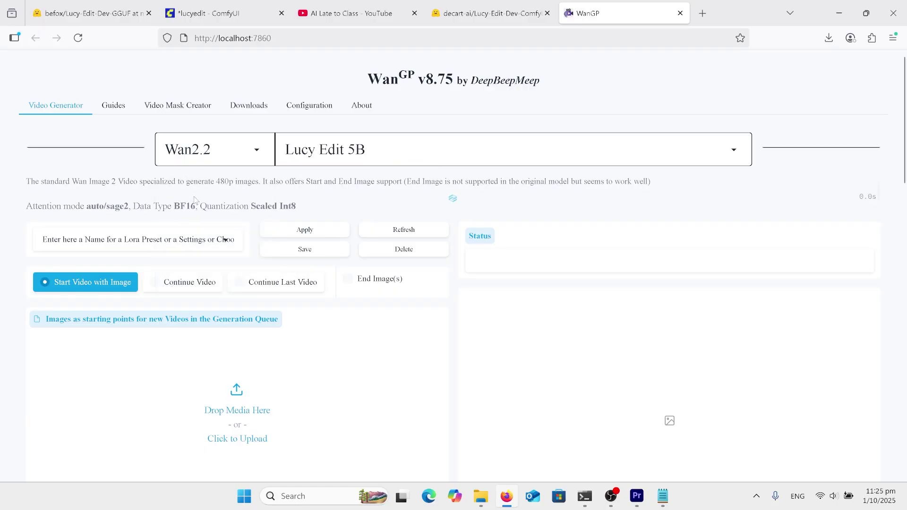
pyautogui.click(377, 145)
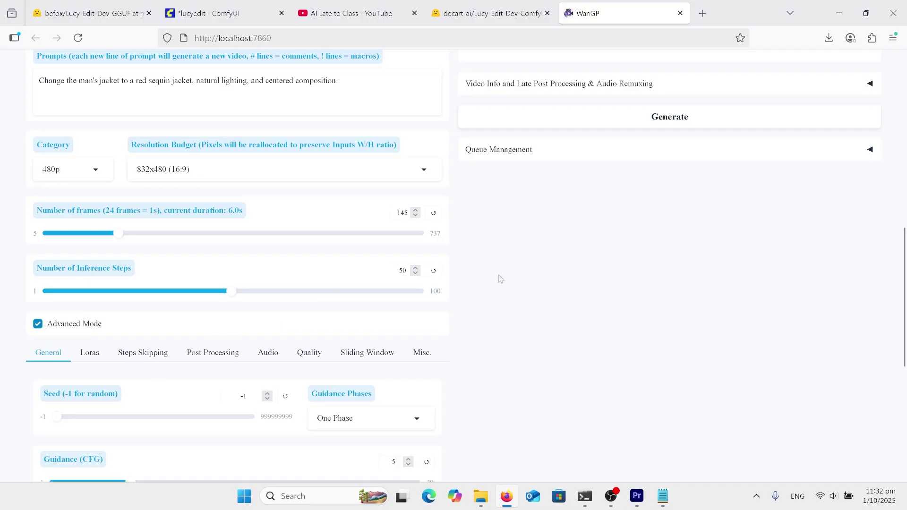
# Generate the red-jacket edit of the walking-man video and play the finished 6-second result.
pyautogui.scroll(2, 500, 279)
pyautogui.scroll(5, 501, 279)
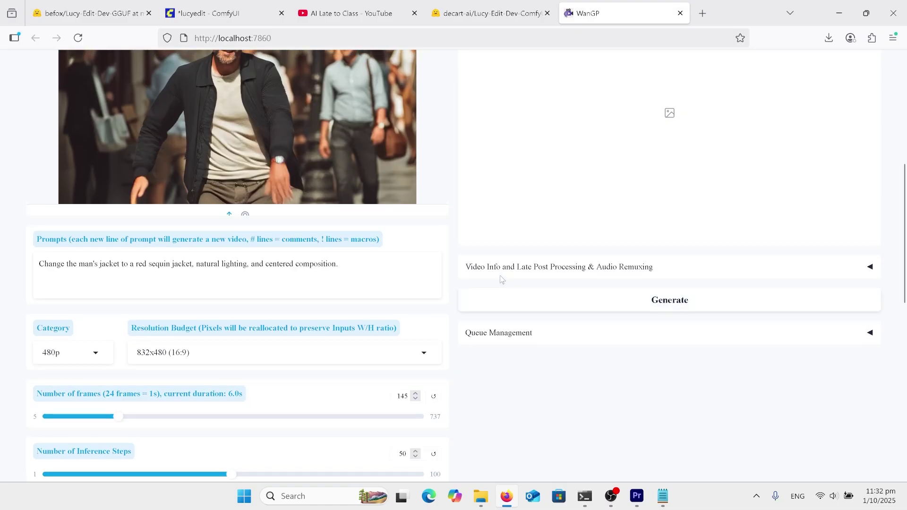
pyautogui.click(642, 347)
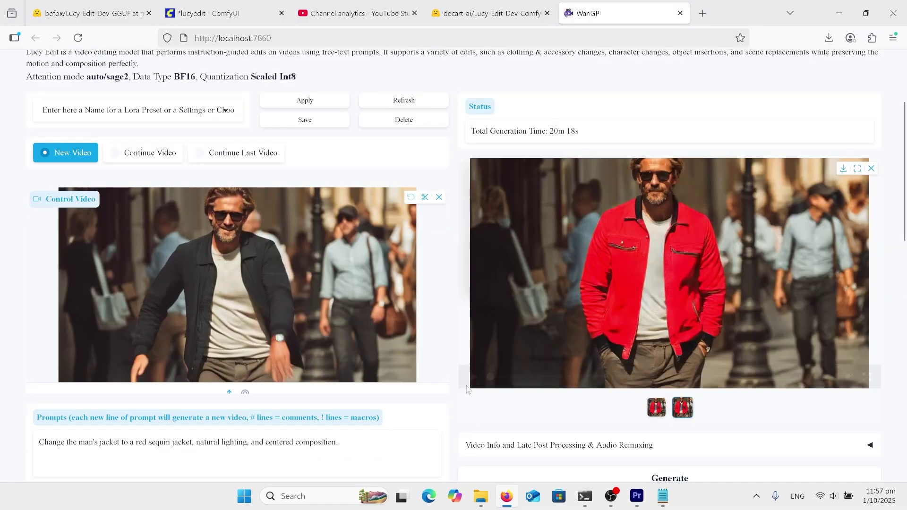
pyautogui.click(474, 377)
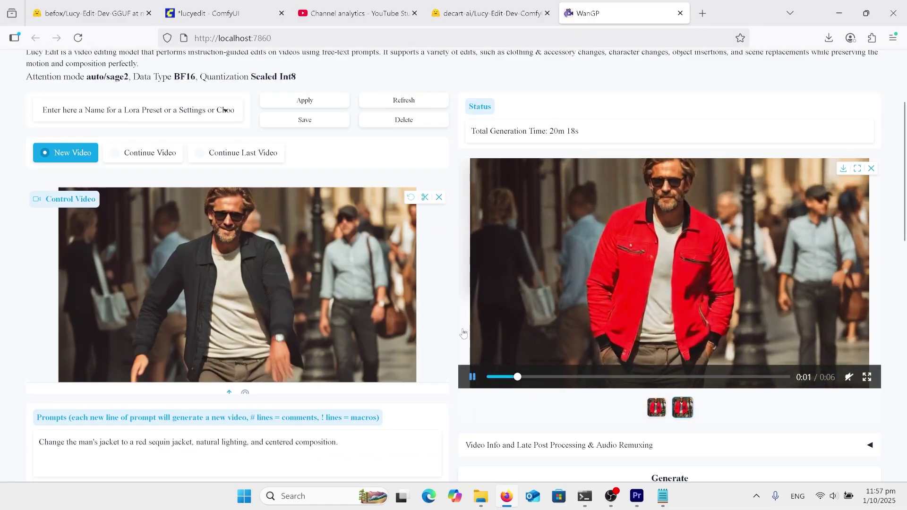